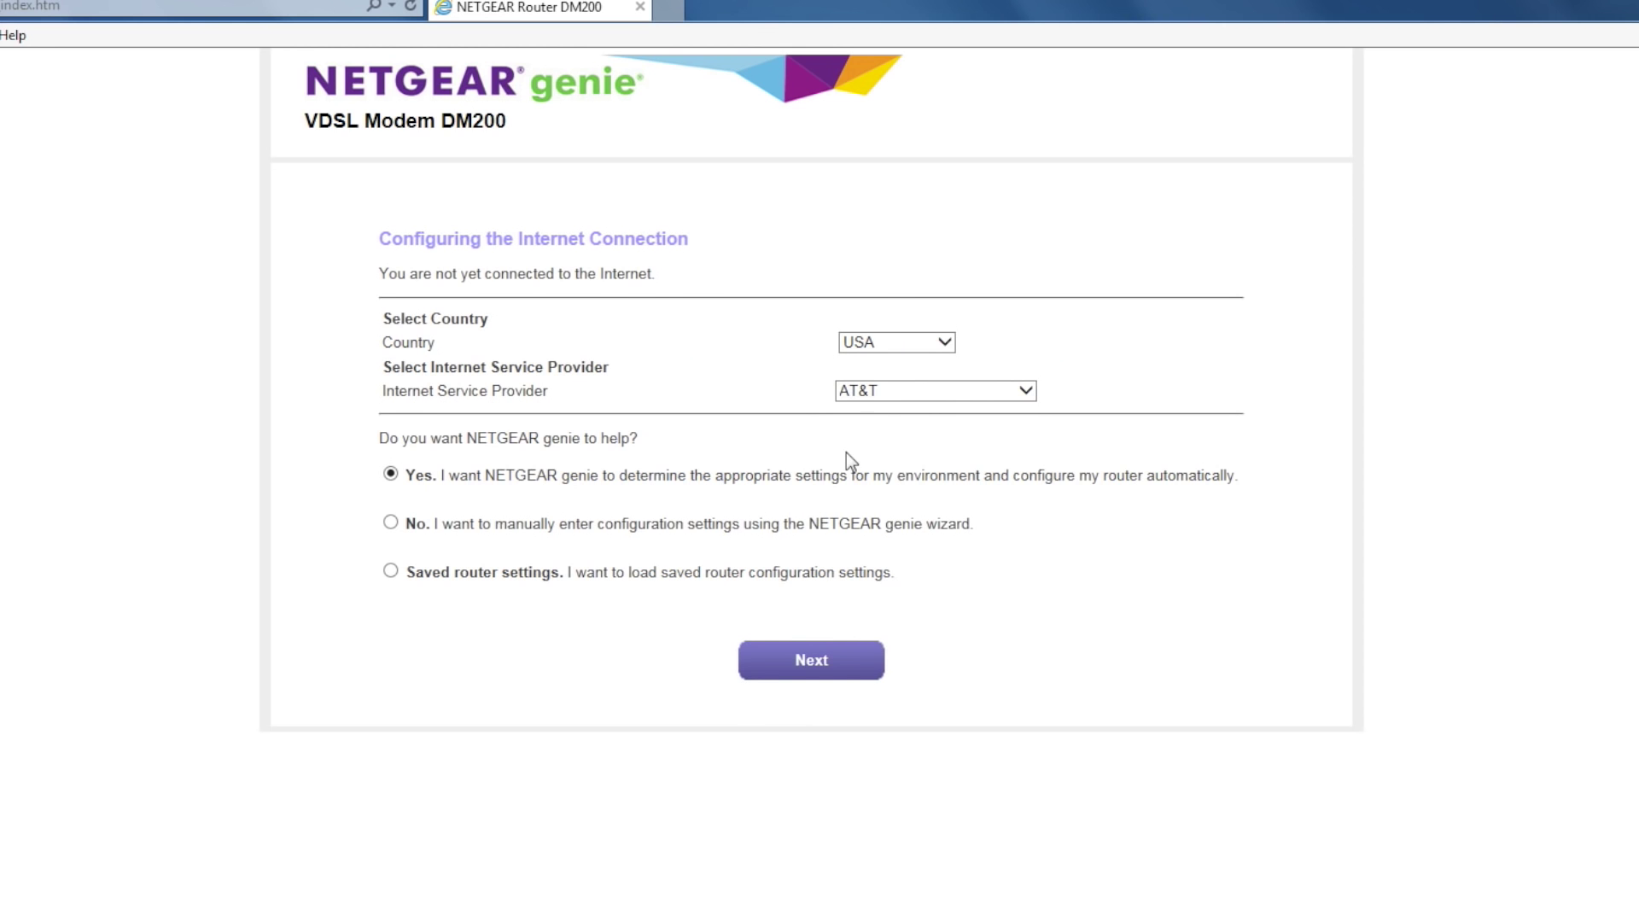
# Choose AT&T as the internet service provider and let genie detect settings automatically.
pyautogui.click(935, 391)
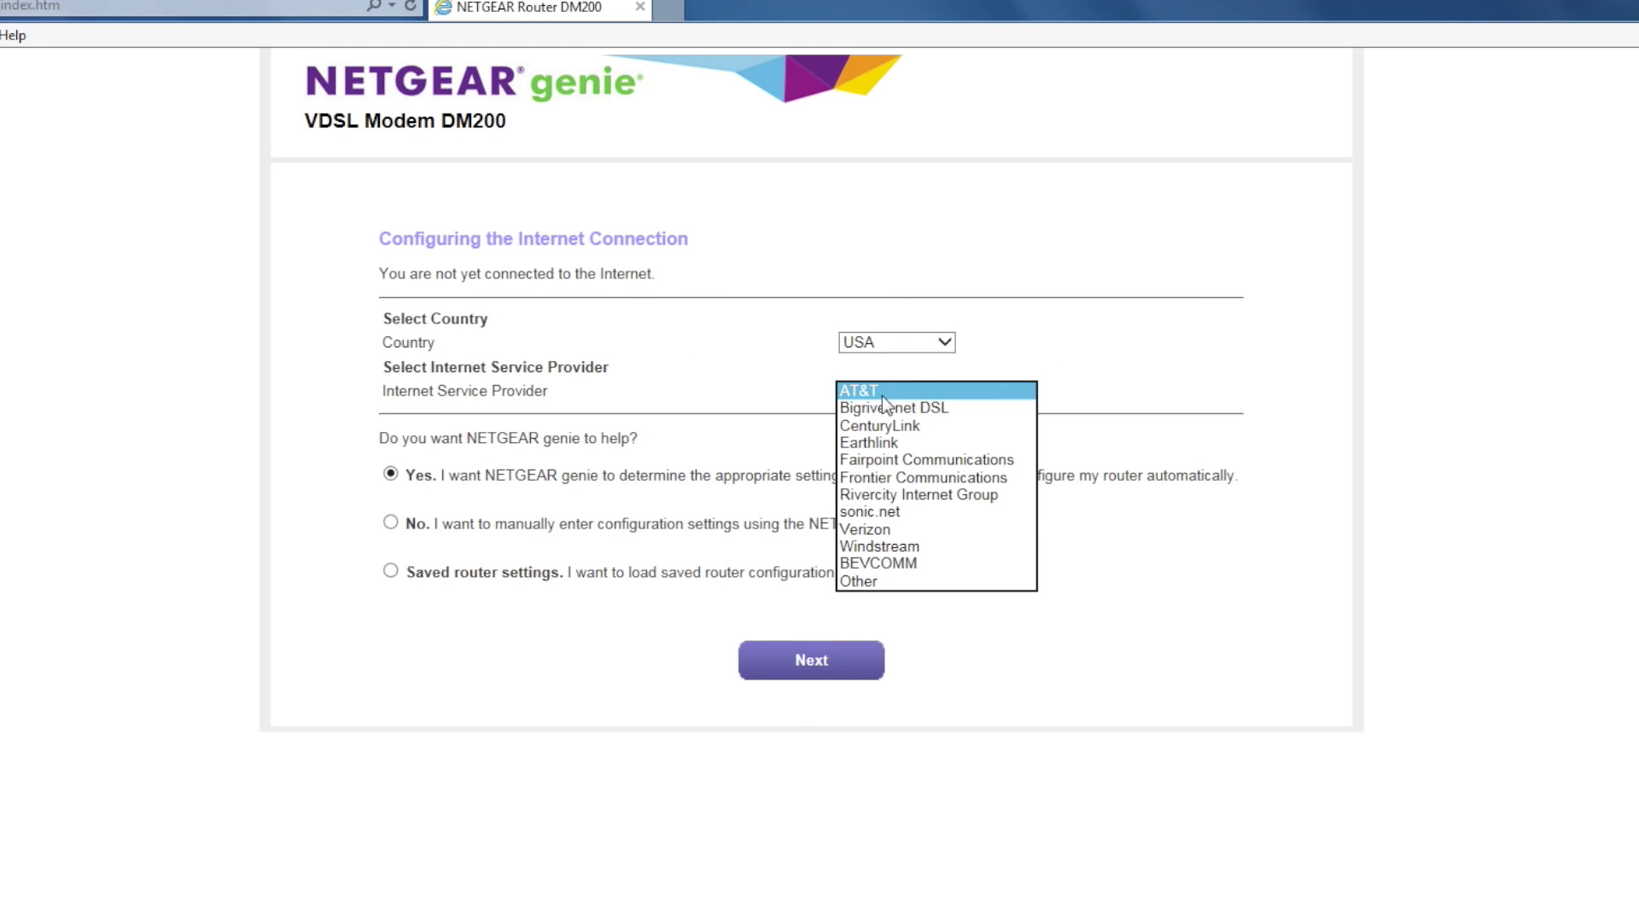
pyautogui.click(961, 391)
pyautogui.click(390, 474)
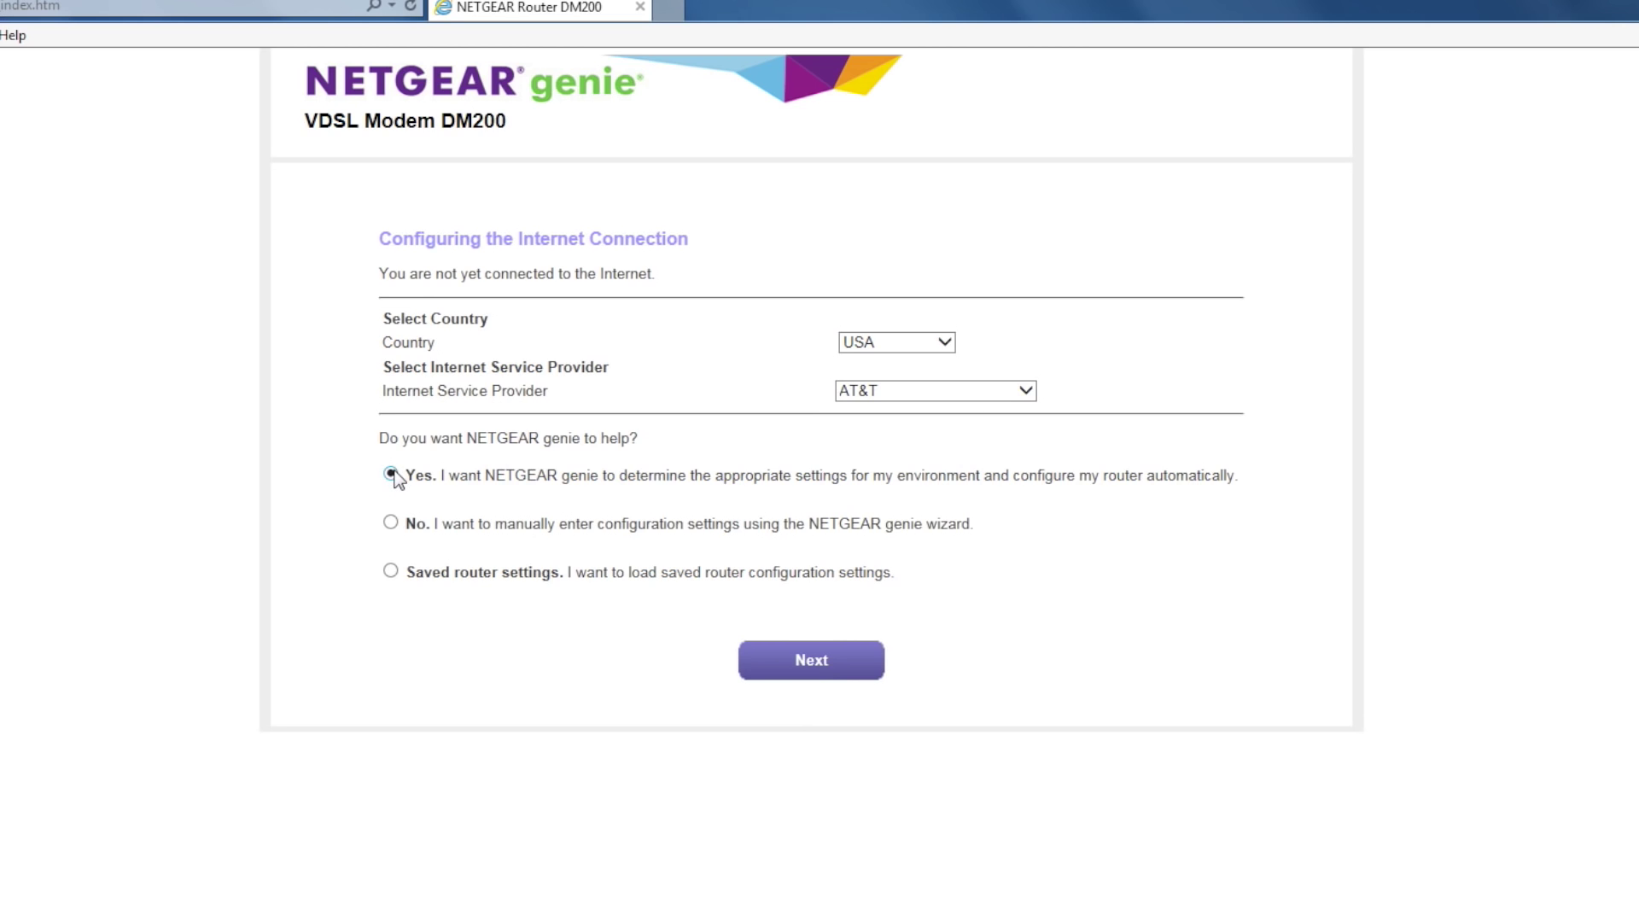
# Submit the wizard form to start scanning for the connection's PVC and protocol.
pyautogui.click(812, 666)
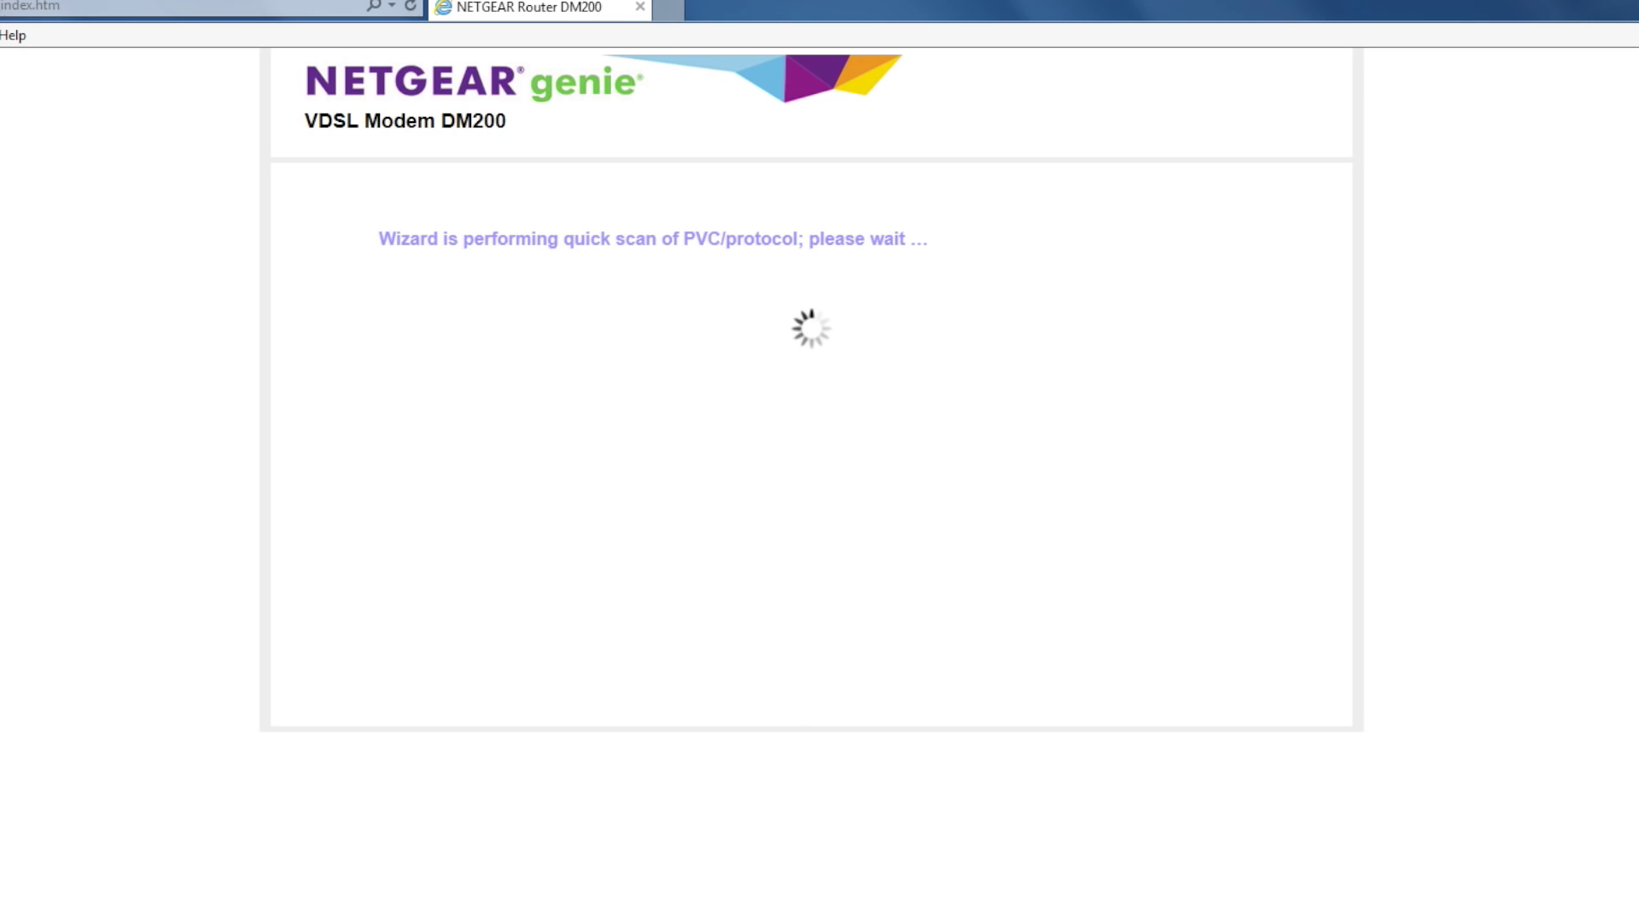